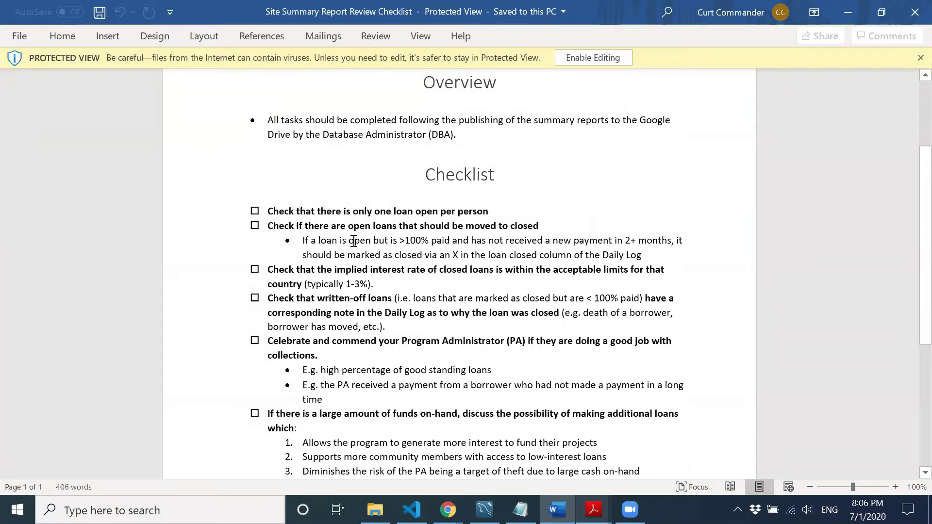
{"action": "key", "text": "alt+Tab"}
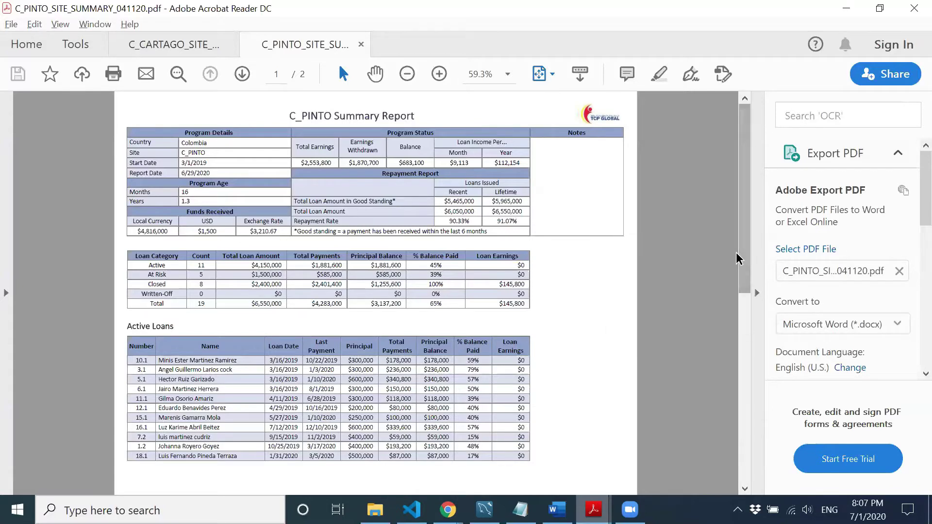
{"action": "scroll", "coordinate": [307, 360], "scroll_direction": "down", "scroll_amount": 2}
{"action": "scroll", "coordinate": [384, 328], "scroll_direction": "up", "scroll_amount": 2}
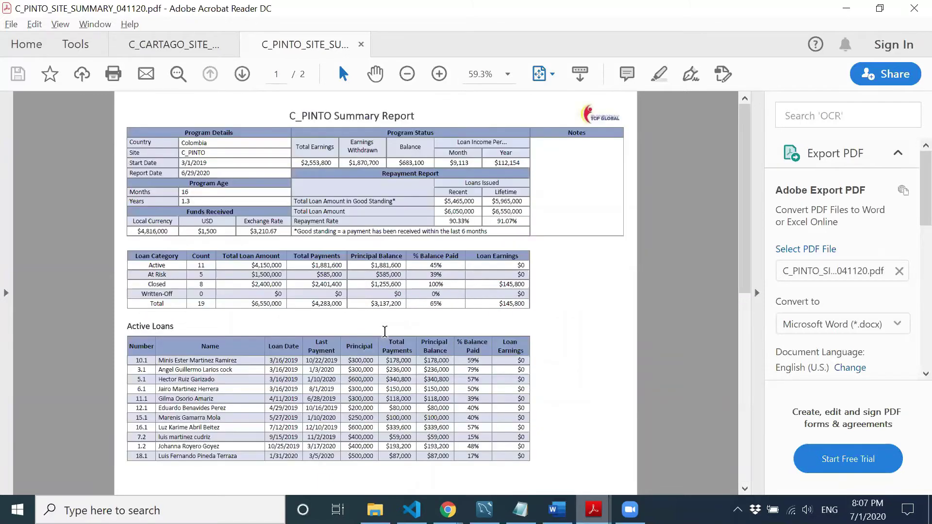
{"action": "key", "text": "alt+Tab"}
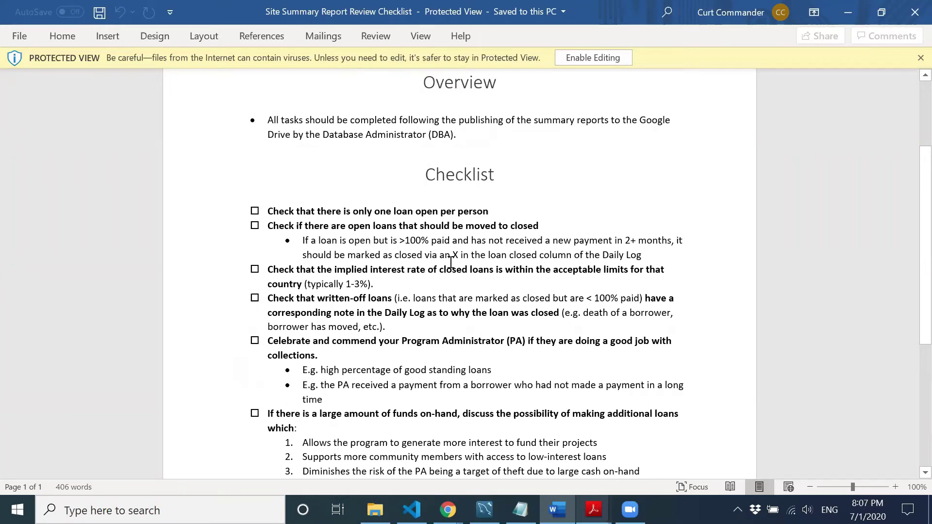
{"action": "key", "text": "alt+Tab"}
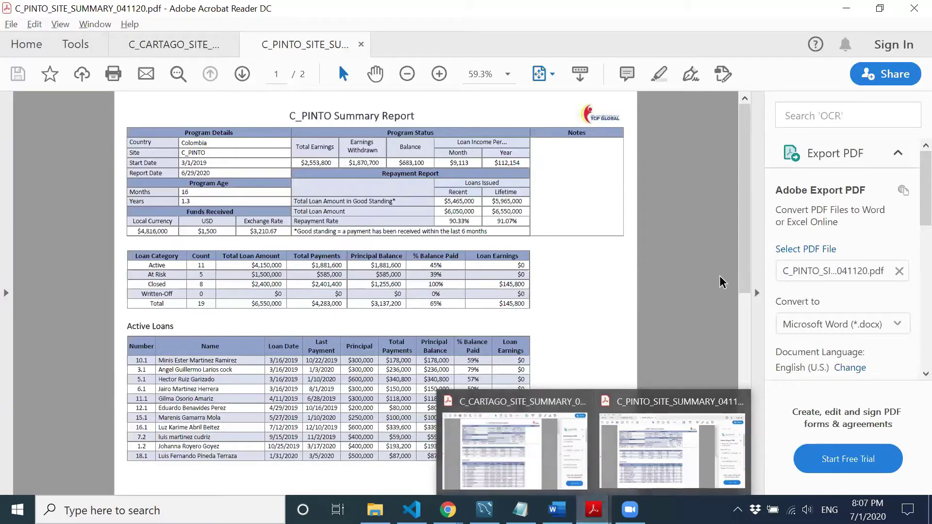
{"action": "mouse_move", "coordinate": [592, 510]}
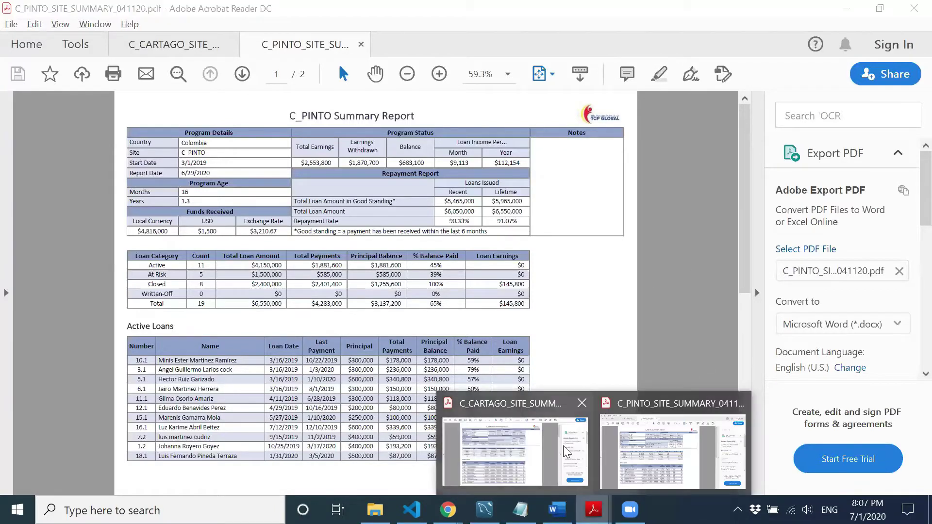
{"action": "left_click", "coordinate": [543, 446]}
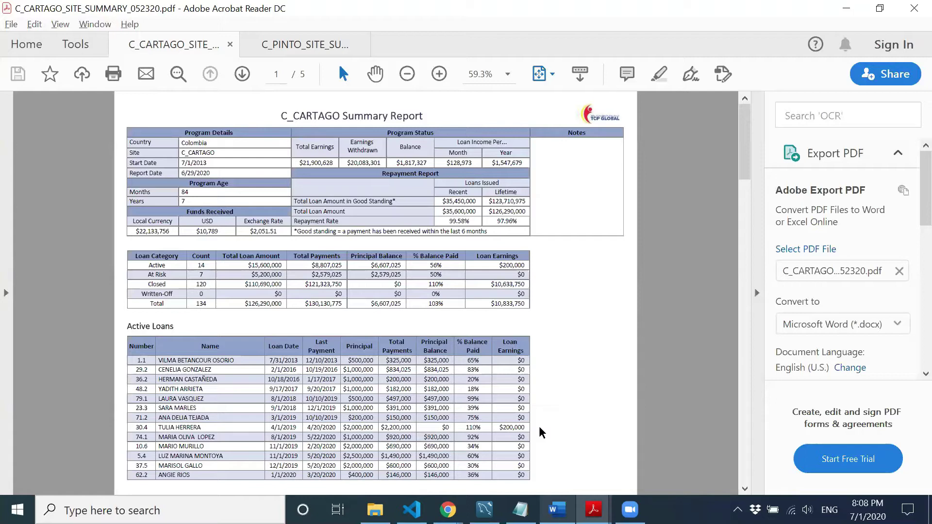
Bring the Word review checklist to the front
{"action": "key", "text": "alt+Tab"}
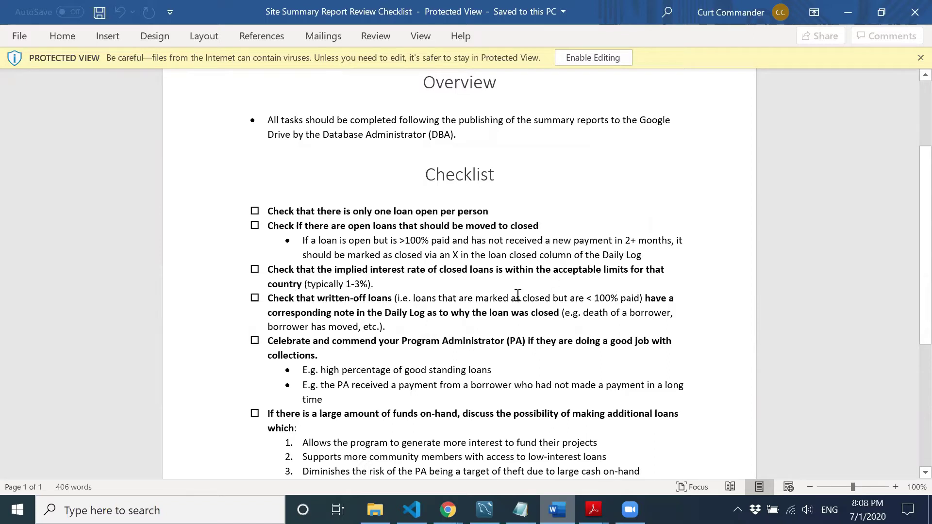
Return to the C_CARTAGO report and jump to its last page, page 5
{"action": "key", "text": "alt+Tab"}
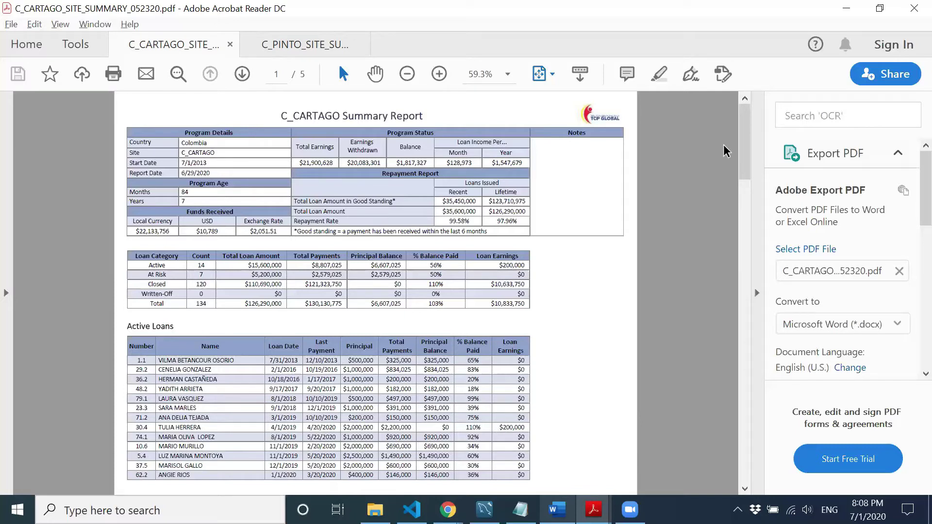
{"action": "left_click_drag", "start_coordinate": [744, 161], "coordinate": [725, 264]}
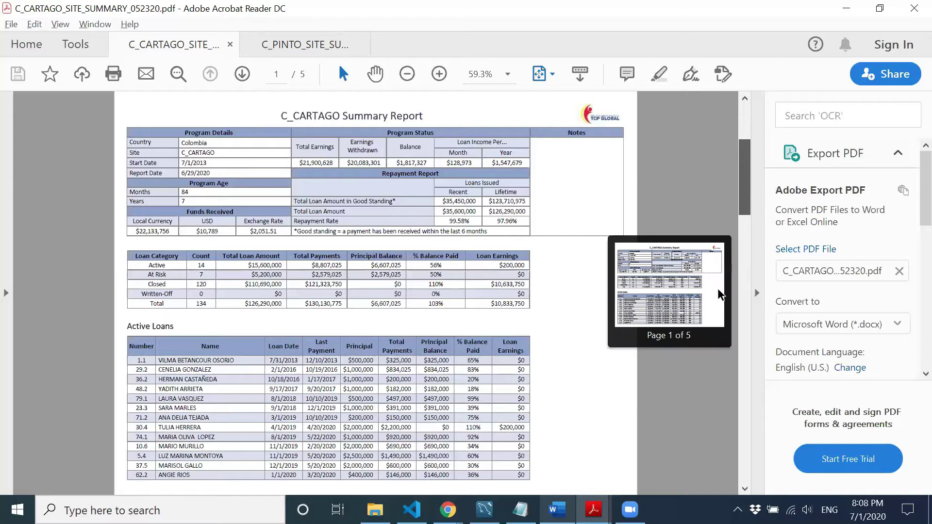
{"action": "key", "text": "End"}
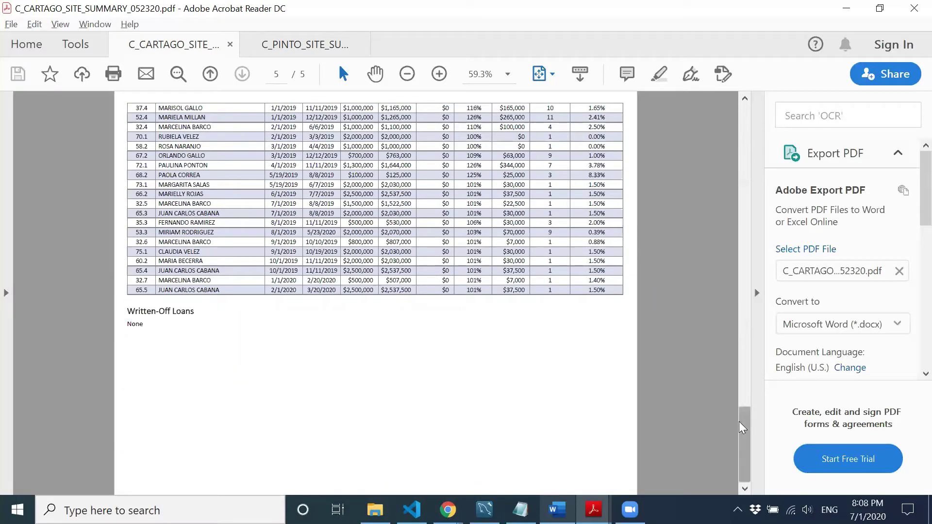
{"action": "left_click_drag", "start_coordinate": [739, 421], "coordinate": [751, 299]}
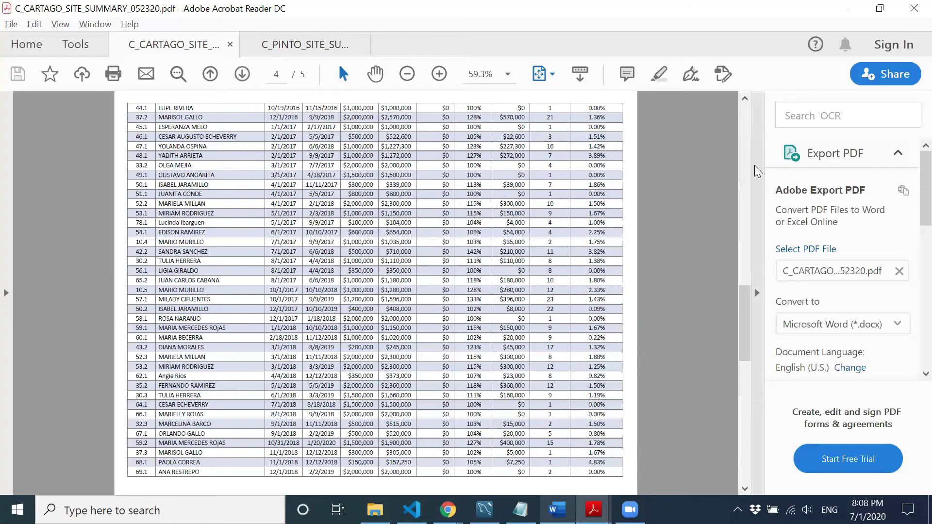
{"action": "left_click_drag", "start_coordinate": [754, 166], "coordinate": [743, 98]}
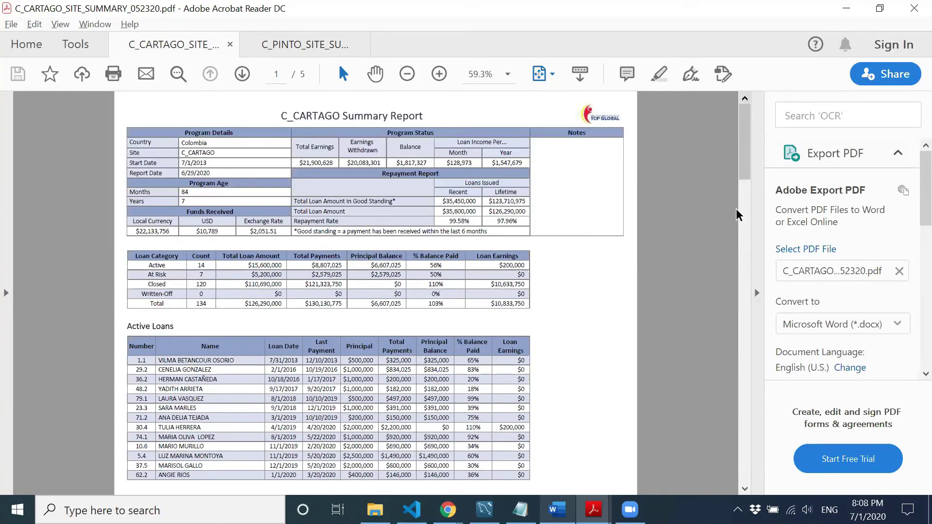
Page between the At Risk and Closed Loans tables on pages 2–4, settling on the Closed Loans table
{"action": "left_click", "coordinate": [748, 488]}
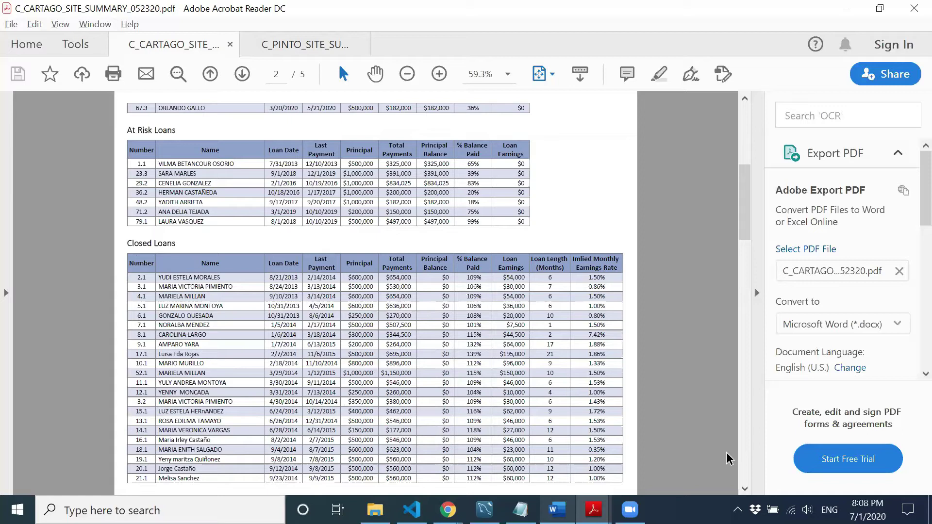
{"action": "left_click", "coordinate": [744, 489]}
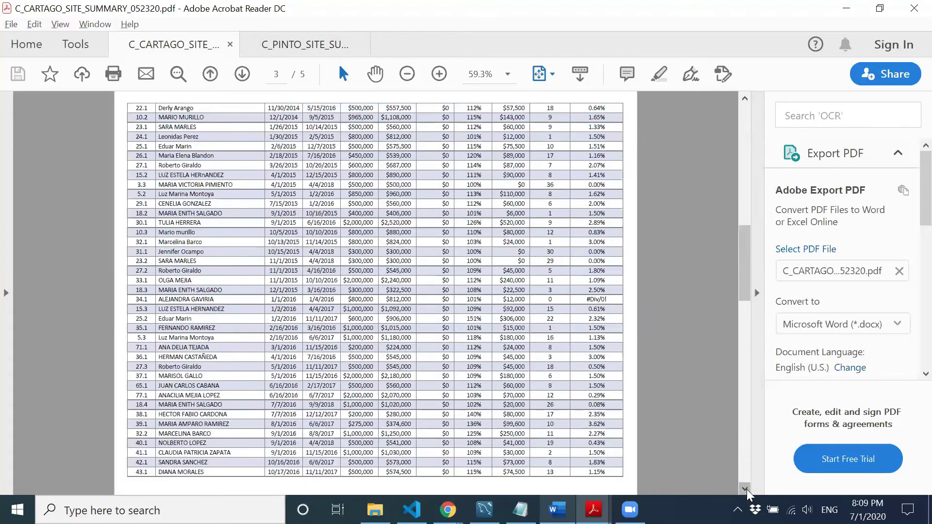
{"action": "left_click", "coordinate": [745, 97]}
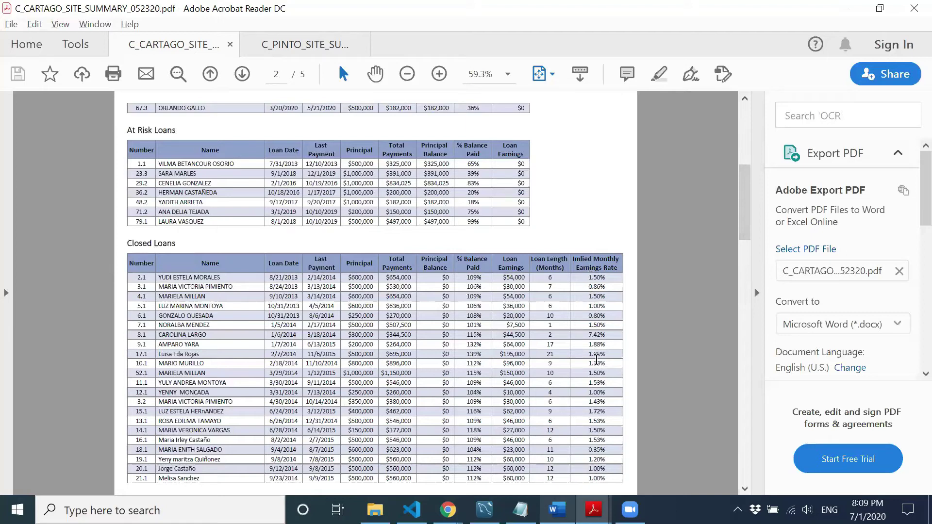
{"action": "left_click", "coordinate": [743, 489]}
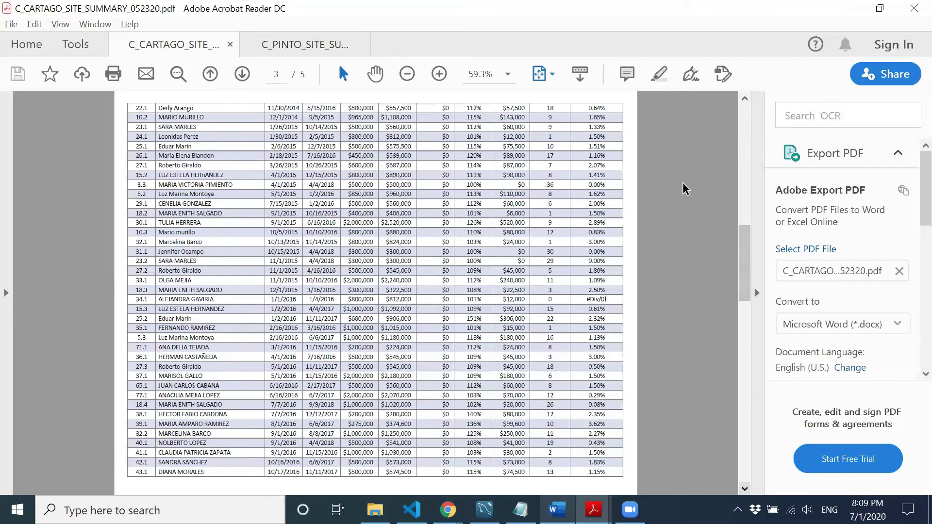
{"action": "left_click", "coordinate": [744, 101]}
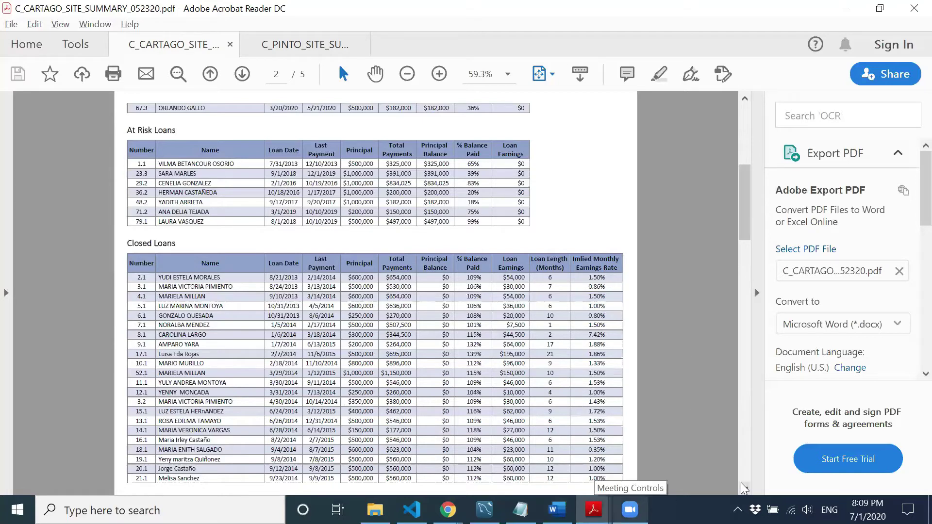
{"action": "scroll", "coordinate": [743, 487], "scroll_direction": "down", "scroll_amount": 5}
Bring the Word review checklist back to the front from the taskbar
{"action": "left_click", "coordinate": [557, 510]}
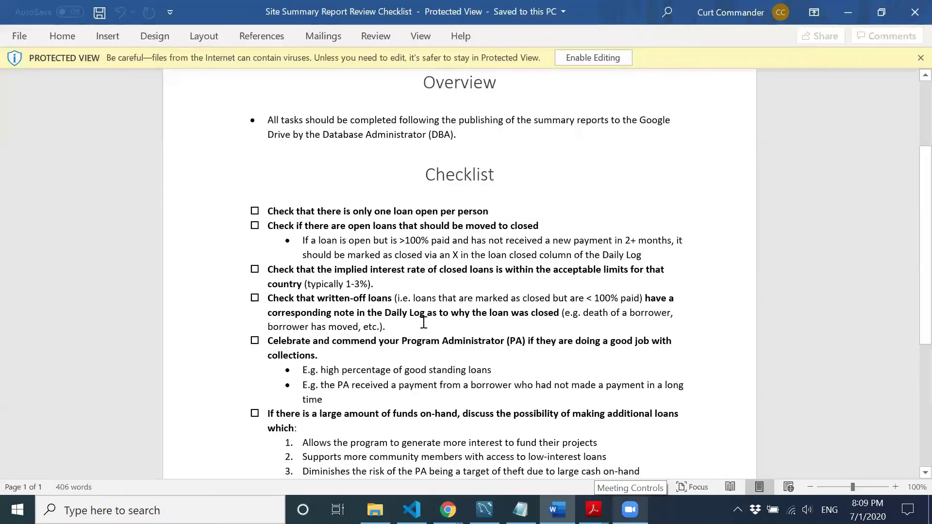
{"action": "scroll", "coordinate": [448, 333], "scroll_direction": "down", "scroll_amount": 1}
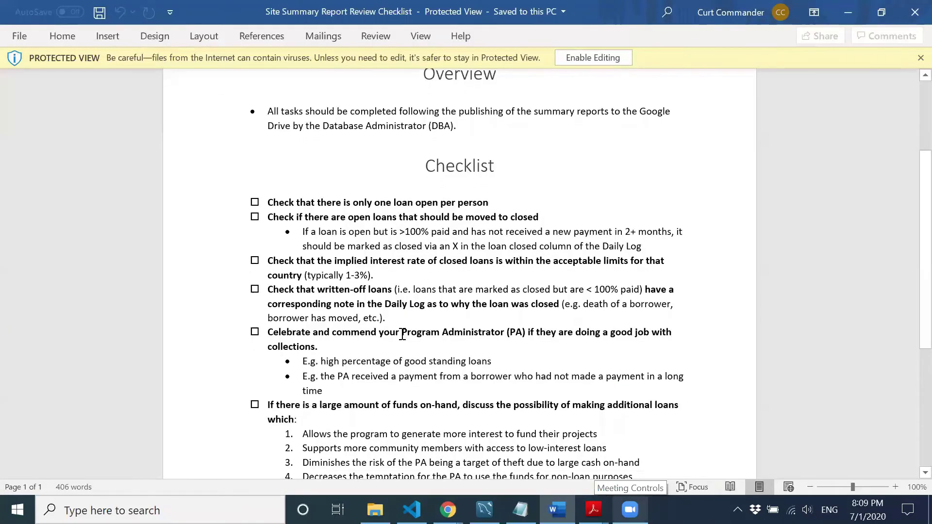
{"action": "scroll", "coordinate": [402, 333], "scroll_direction": "down", "scroll_amount": 1}
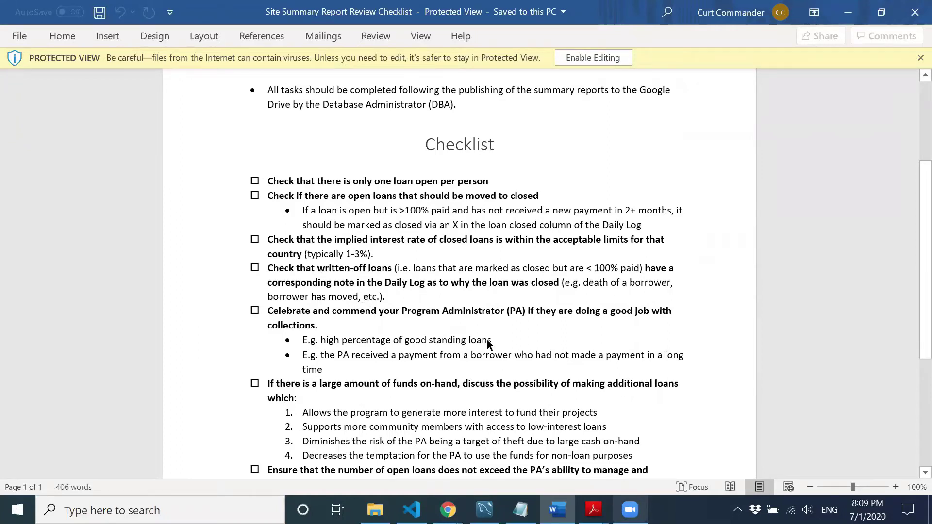
Return to the C_CARTAGO report's Written-Off Loans section on page 5, listing None
{"action": "key", "text": "alt+Tab"}
{"action": "scroll", "coordinate": [486, 338], "scroll_direction": "down", "scroll_amount": 5}
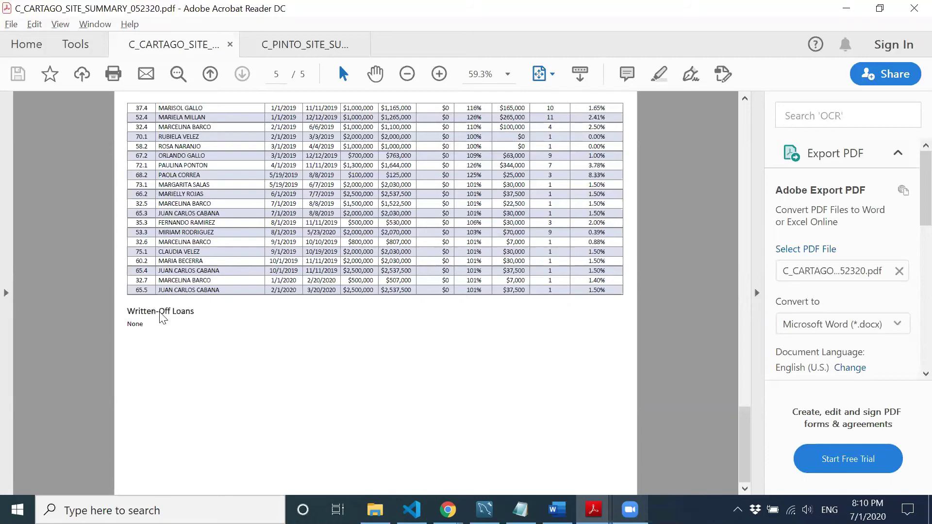
Switch back to the Word review checklist
{"action": "key", "text": "alt+Tab"}
{"action": "scroll", "coordinate": [343, 320], "scroll_direction": "down", "scroll_amount": 2}
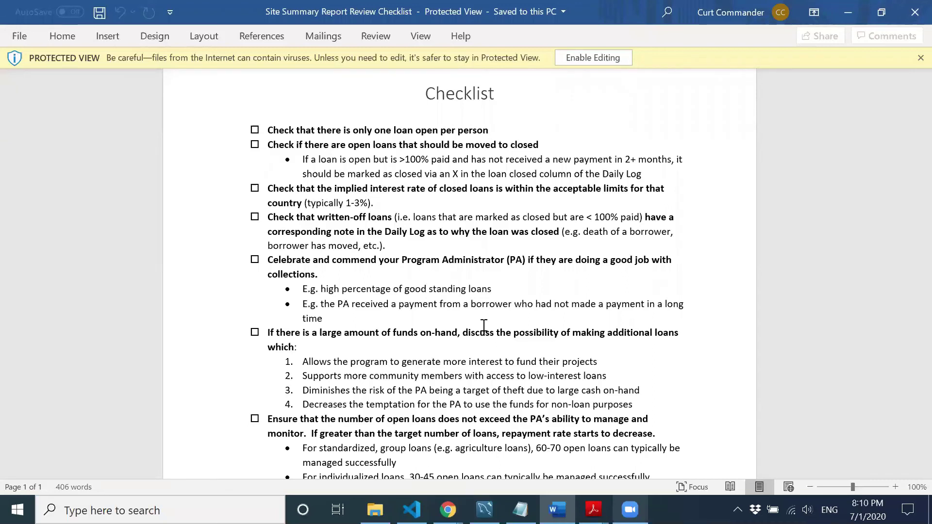
Jump to page 1 of the C_CARTAGO report for the summary figures, then return to the checklist
{"action": "key", "text": "alt+Tab"}
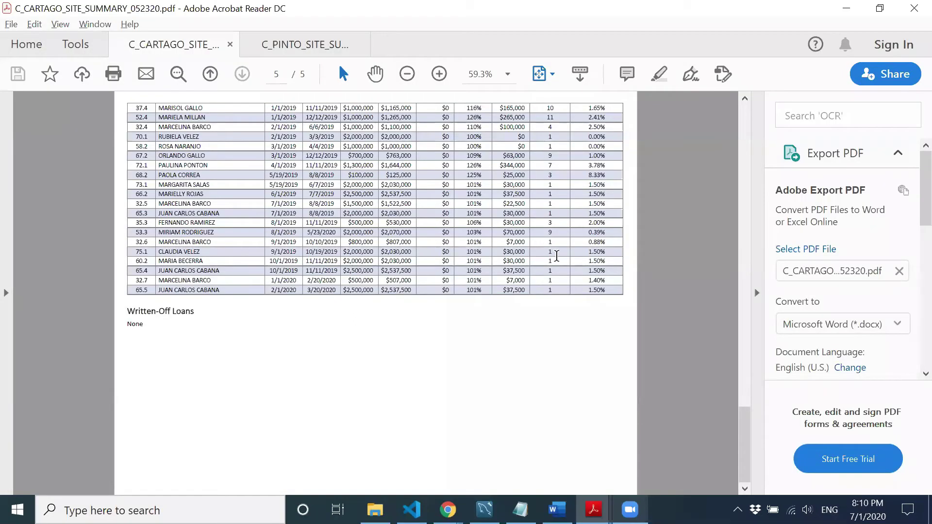
{"action": "key", "text": "Home"}
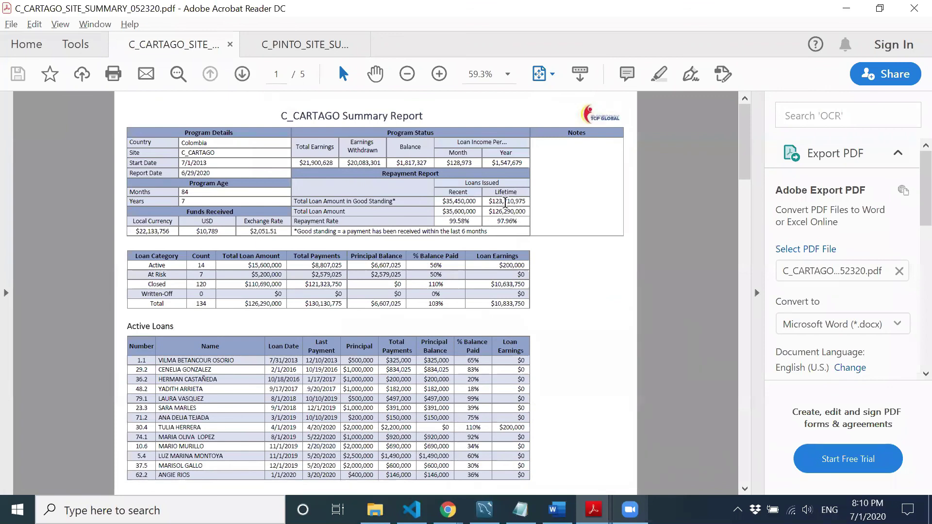
{"action": "key", "text": "alt+Tab"}
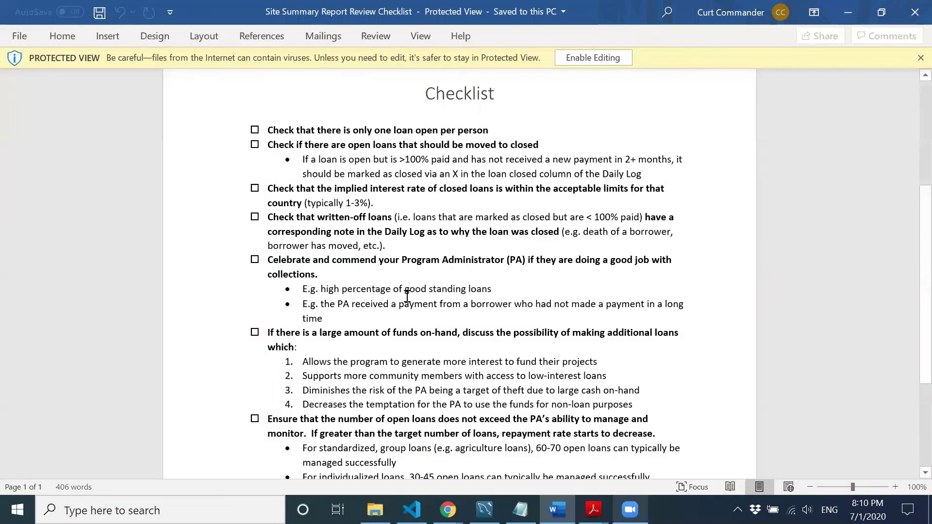